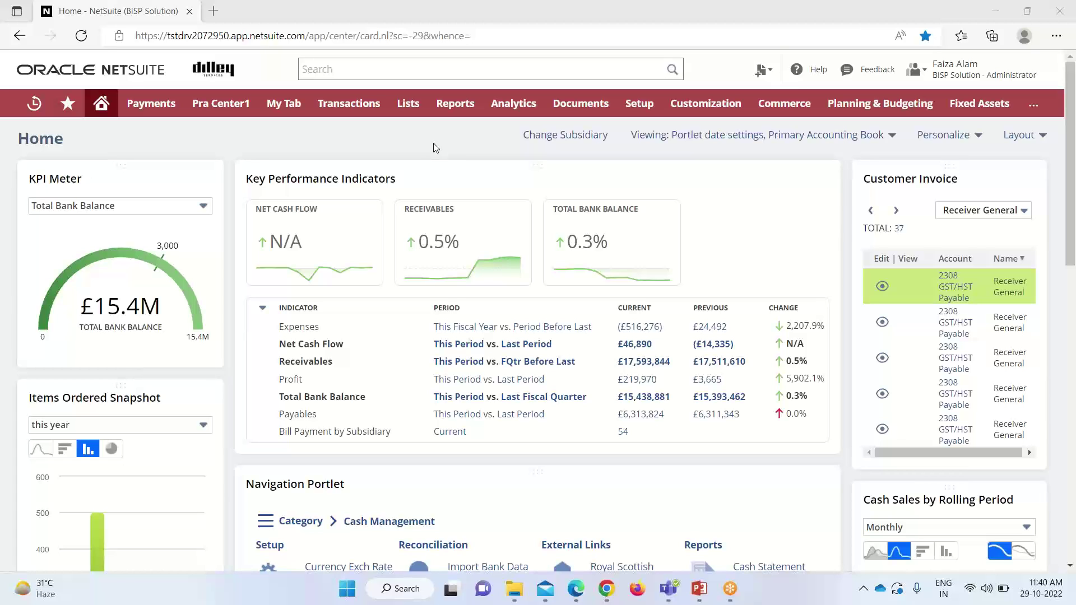
# Go to Transactions > Bank > Banking Import History > Upload File.
pyautogui.moveTo(370, 112)
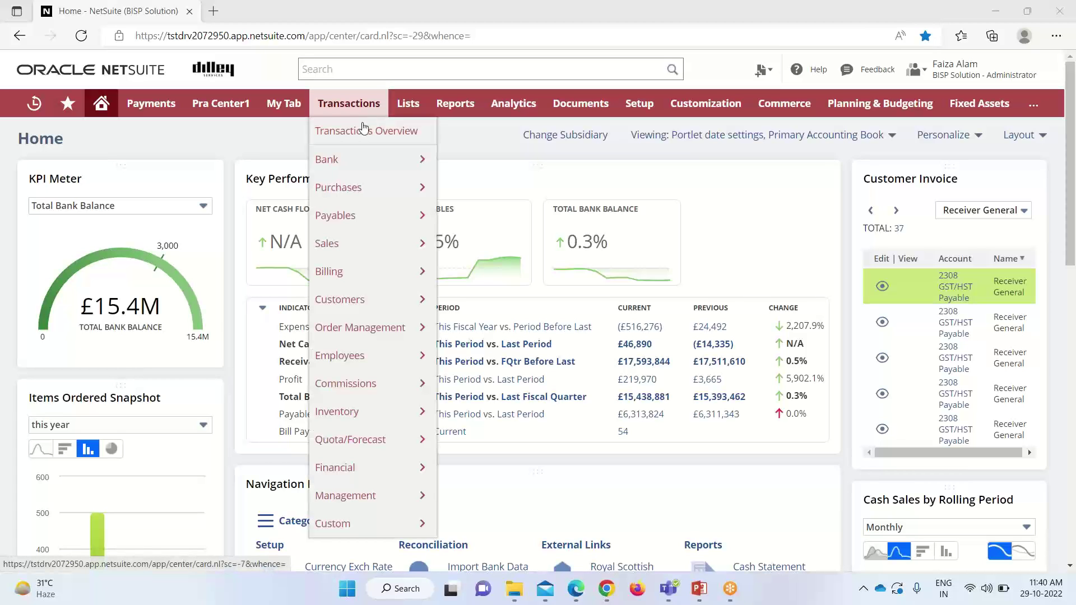
pyautogui.moveTo(355, 159)
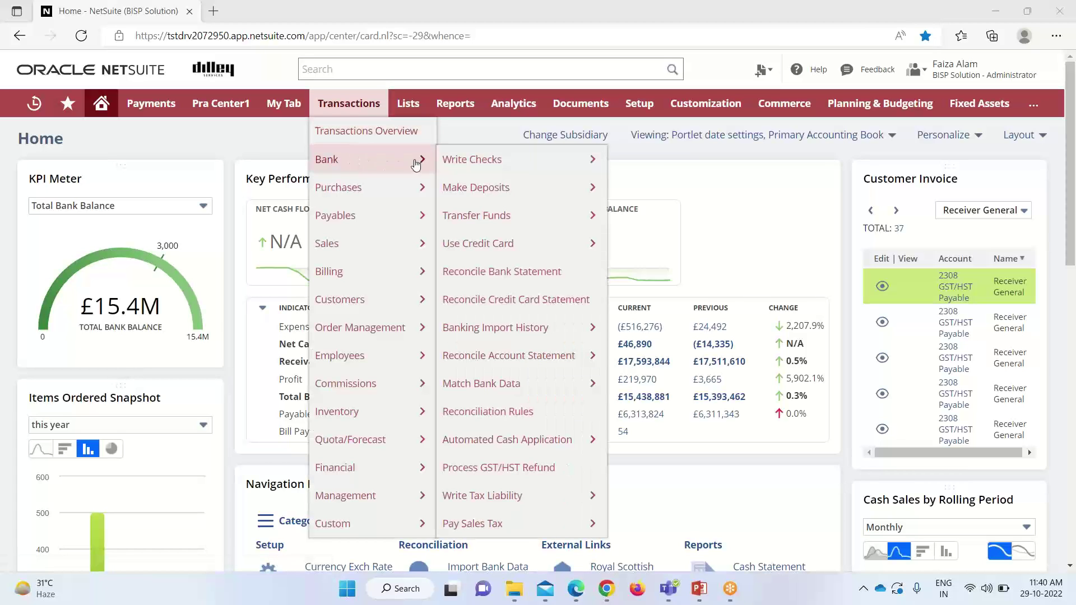
pyautogui.moveTo(513, 199)
pyautogui.moveTo(472, 331)
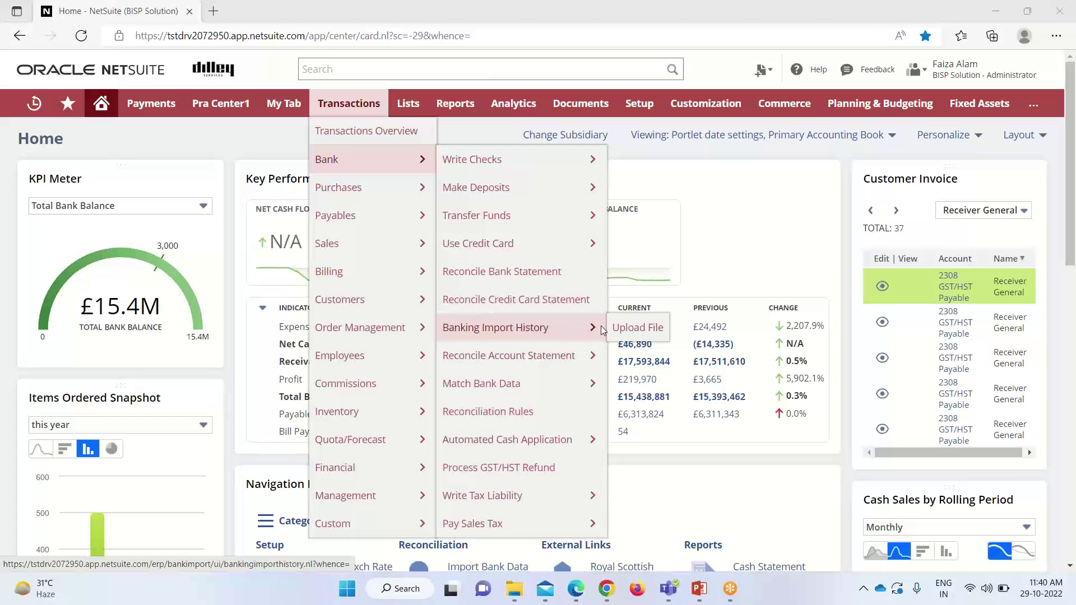
pyautogui.click(630, 331)
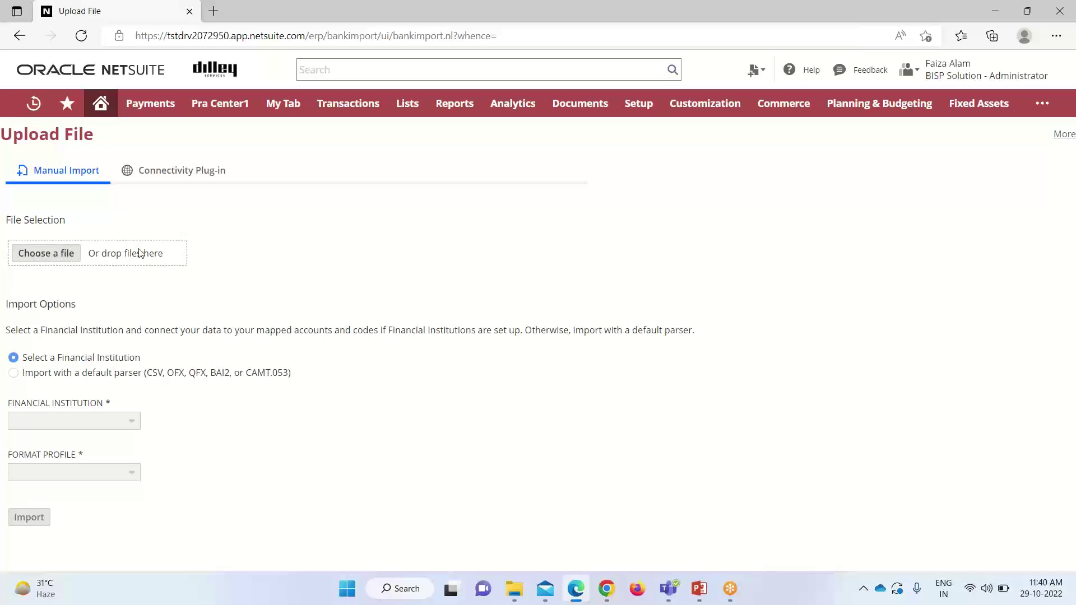
# Attach BankStatementImportCSV_Template (2).csv from Downloads as the statement file.
pyautogui.click(65, 253)
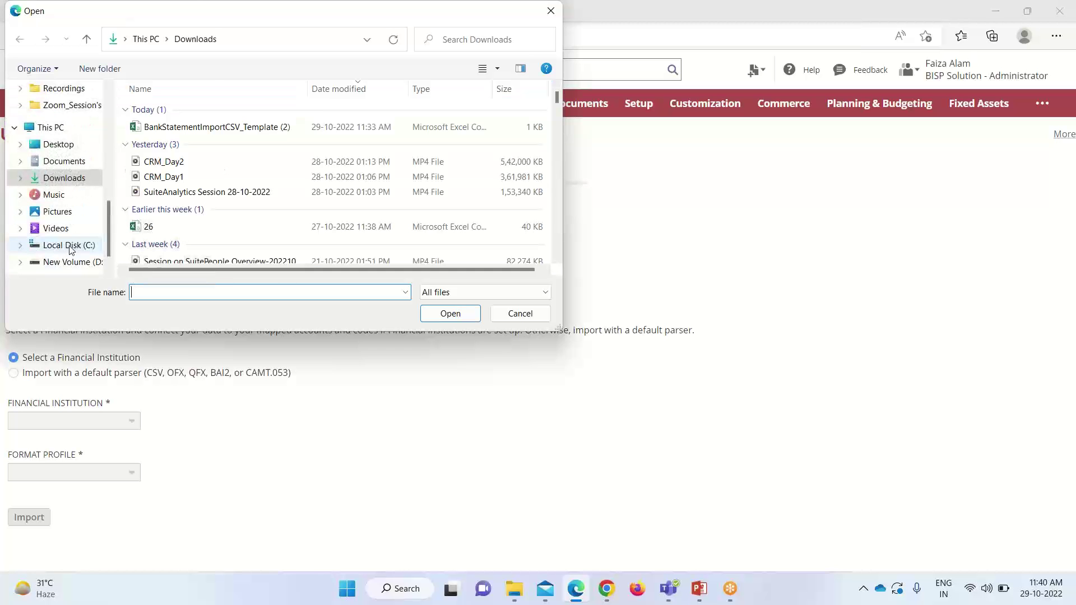
pyautogui.click(193, 127)
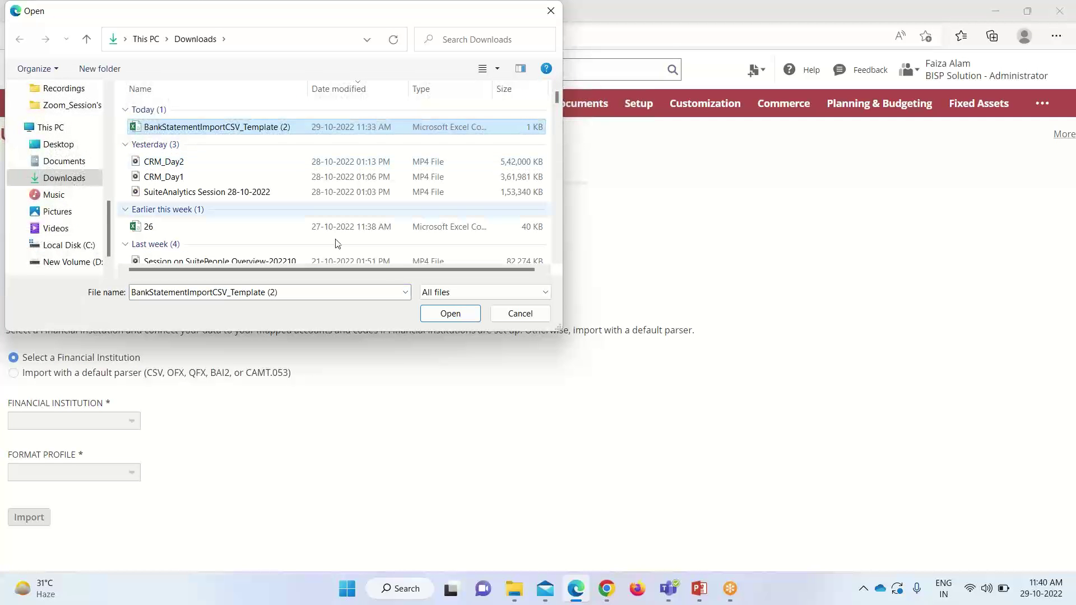
pyautogui.click(443, 313)
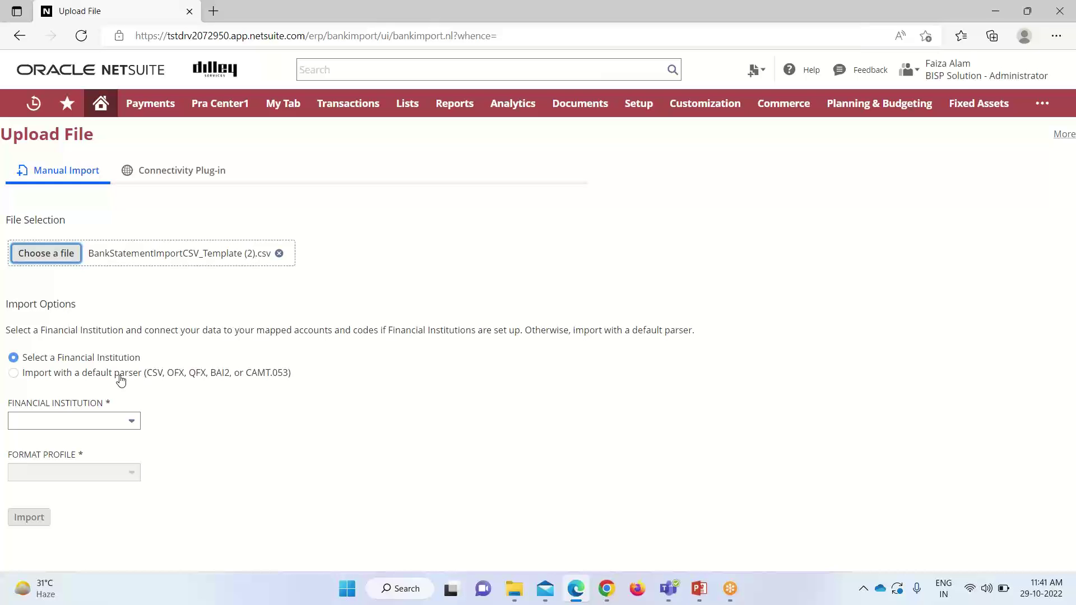
# Choose 'Import with a default parser' and set the account to 3097 200 Bank MX.
pyautogui.click(13, 373)
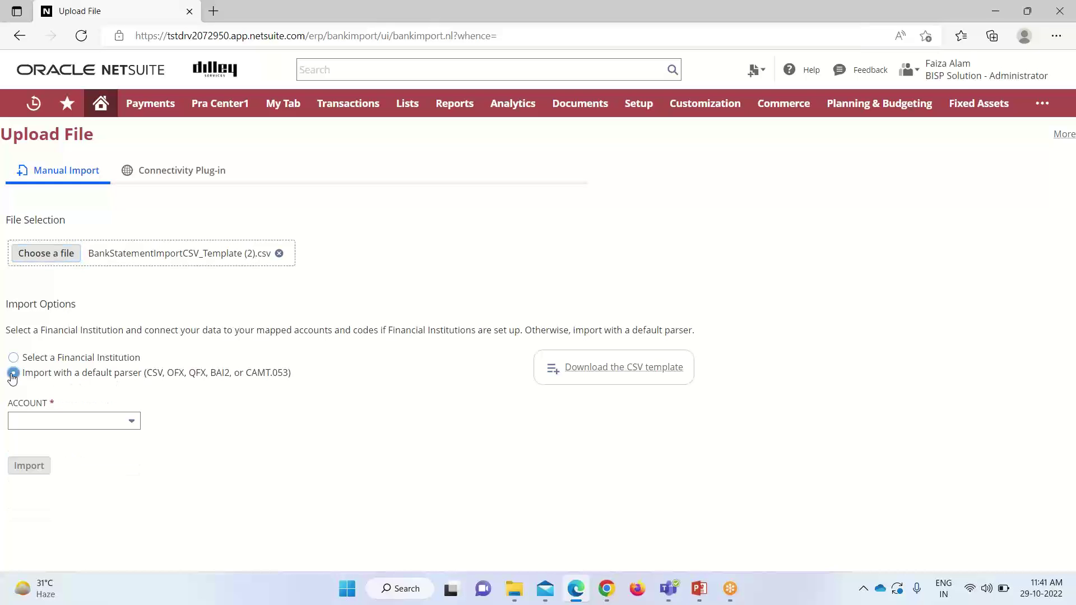
pyautogui.click(132, 422)
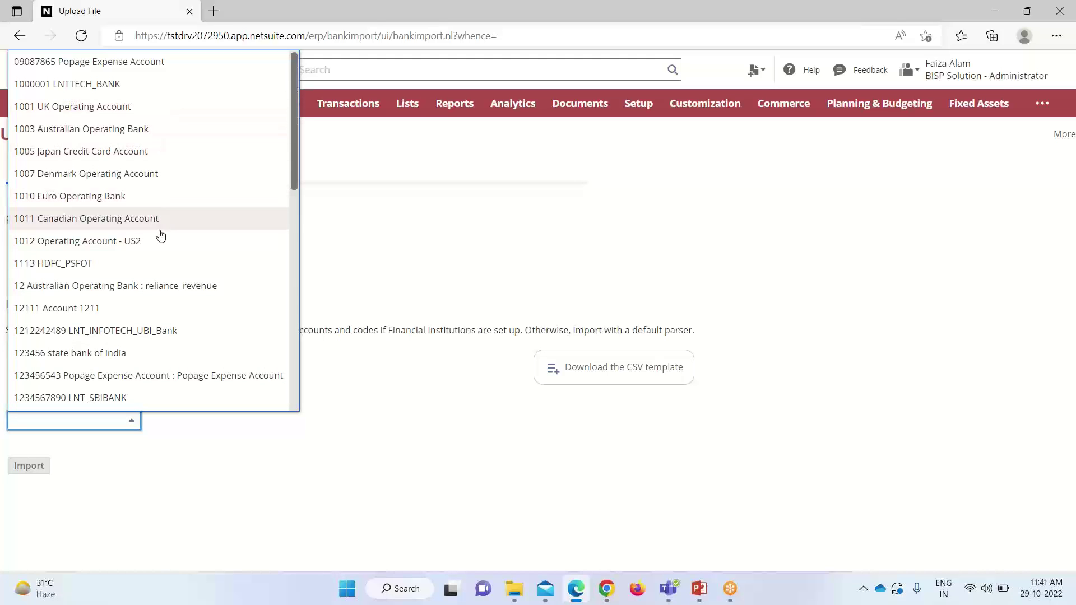
pyautogui.scroll(-3, 163, 193)
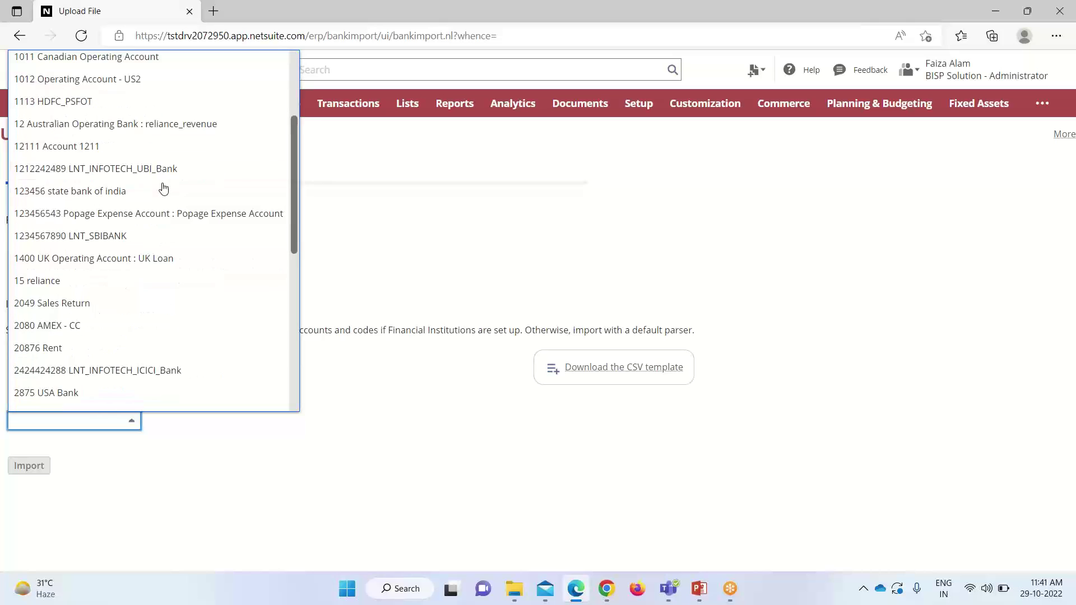
pyautogui.scroll(-3, 163, 213)
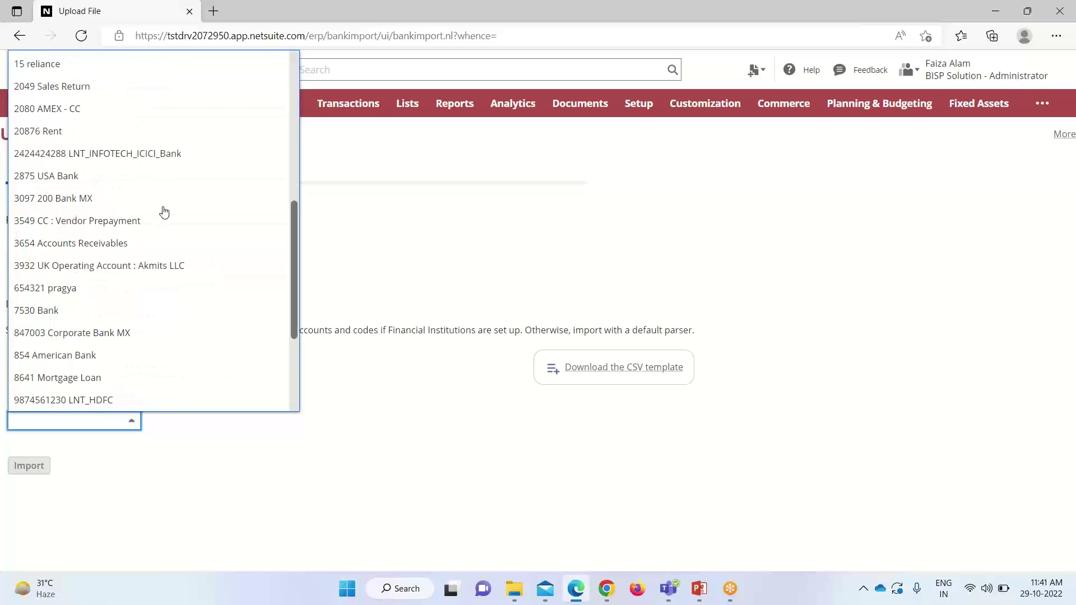
pyautogui.scroll(-3, 137, 303)
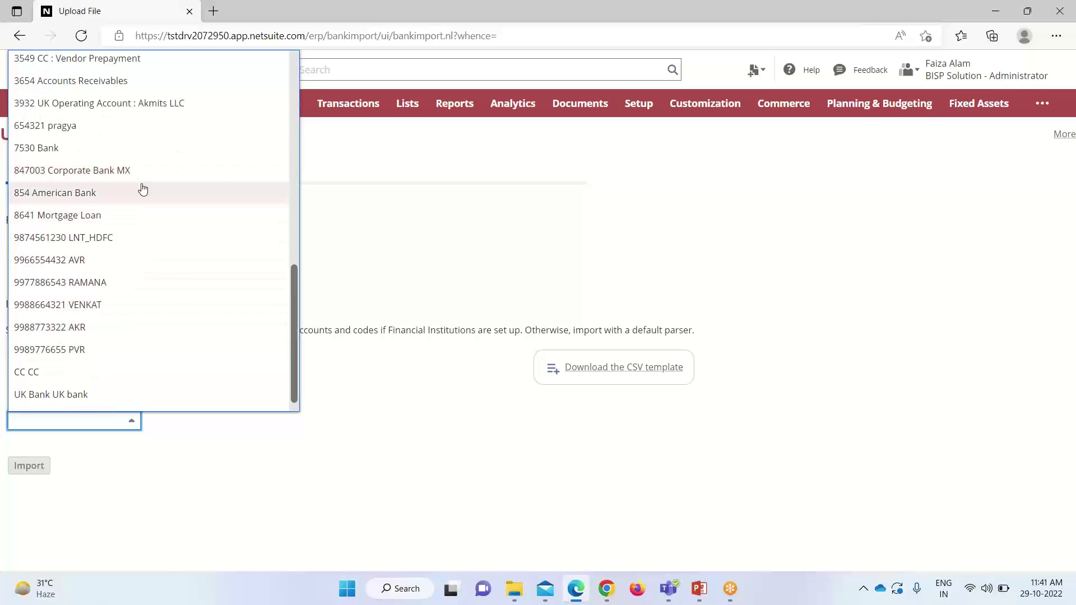
pyautogui.scroll(5, 142, 187)
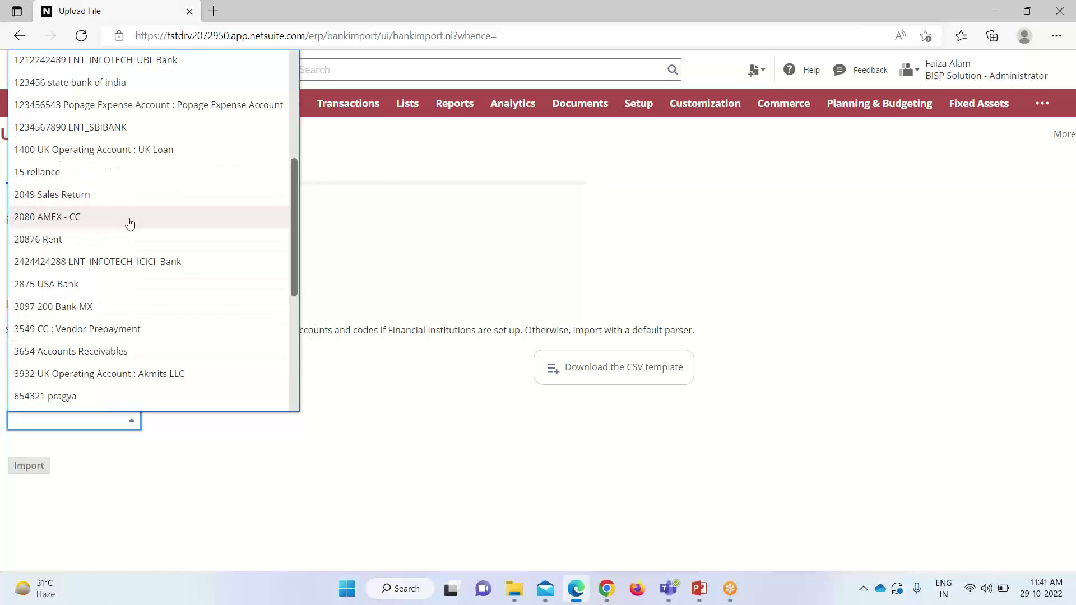
pyautogui.click(117, 306)
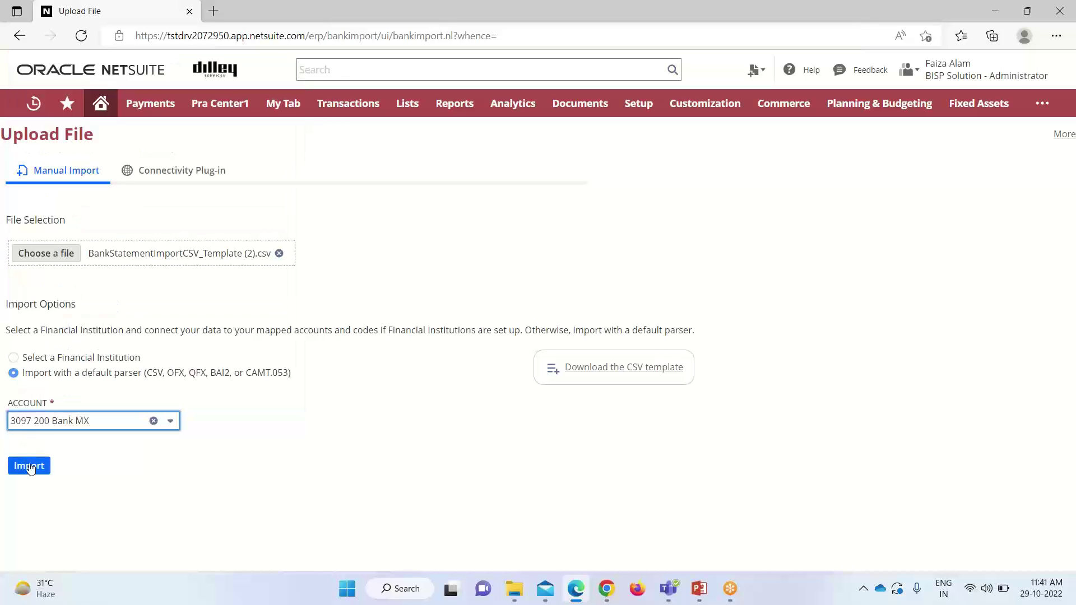
# Import the file and check that import 40 completed successfully in Banking Import History.
pyautogui.click(31, 470)
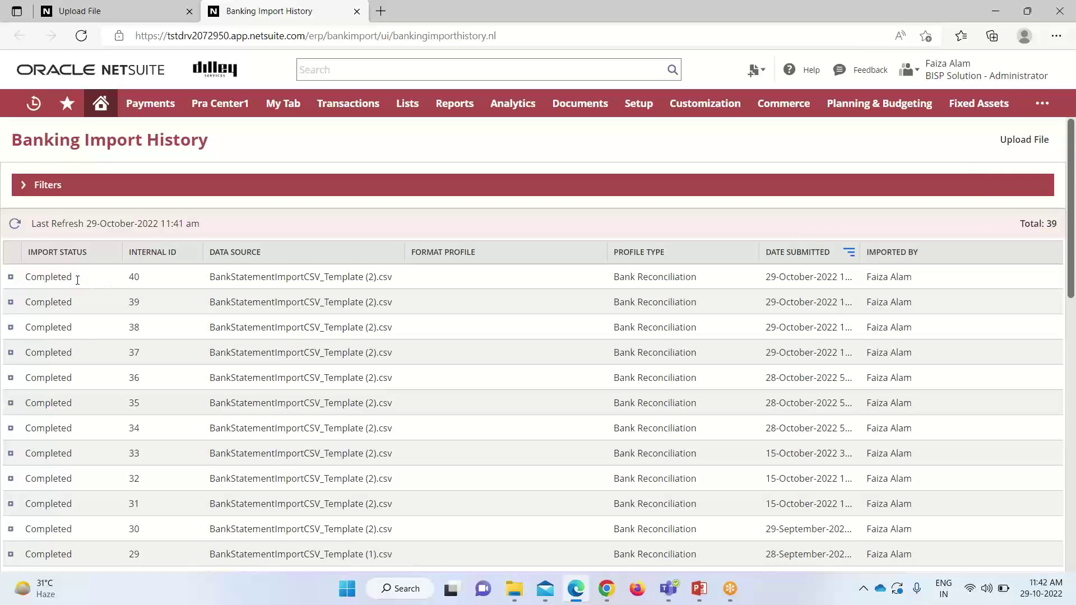
pyautogui.click(9, 278)
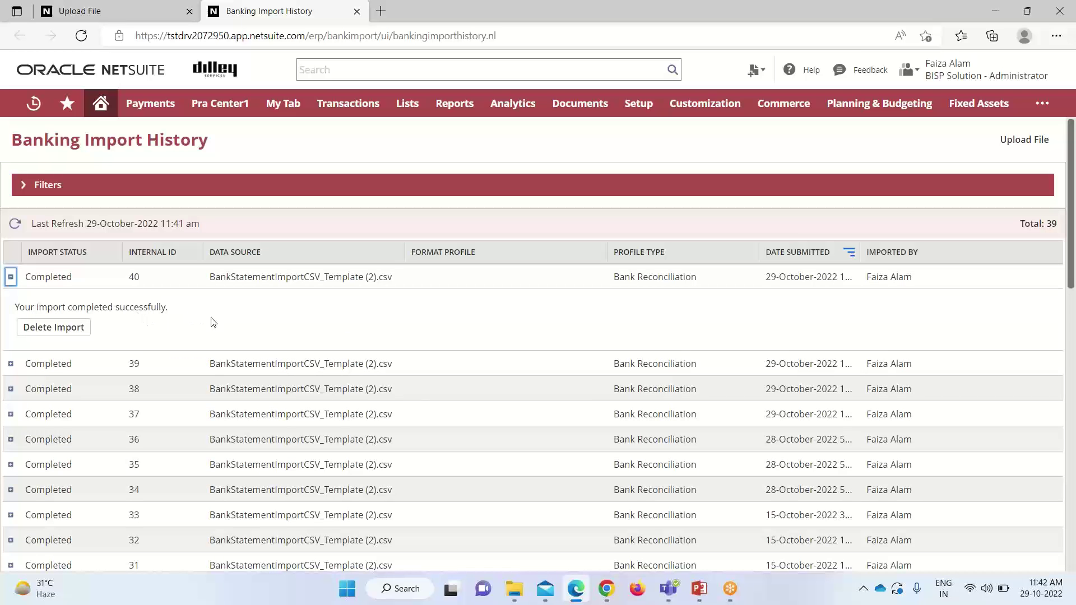
pyautogui.click(10, 278)
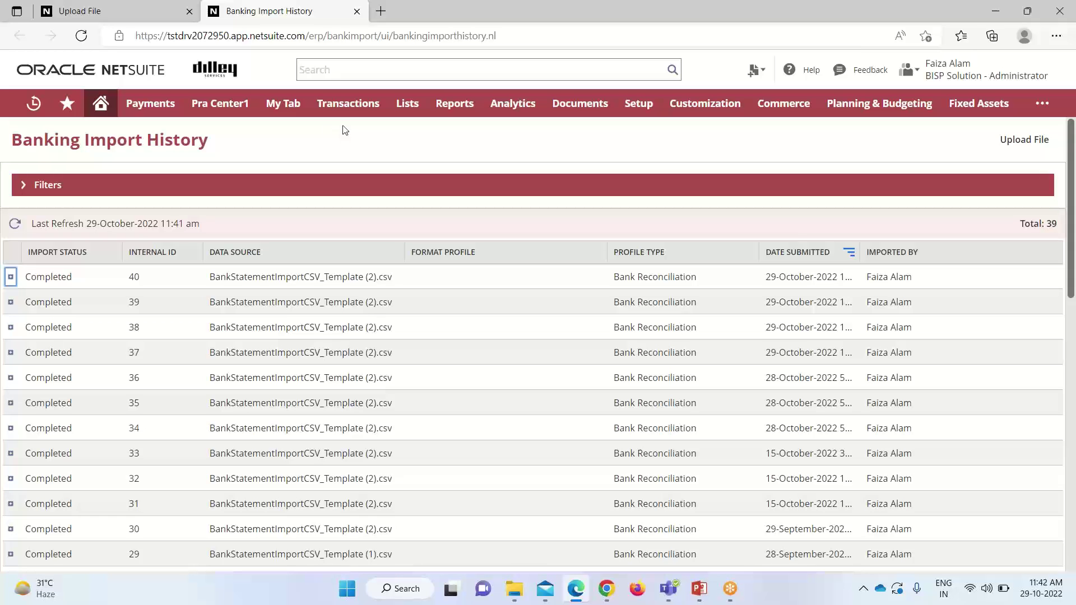
# Open Match Bank Data and select the 3097 200 Bank MX account.
pyautogui.moveTo(355, 110)
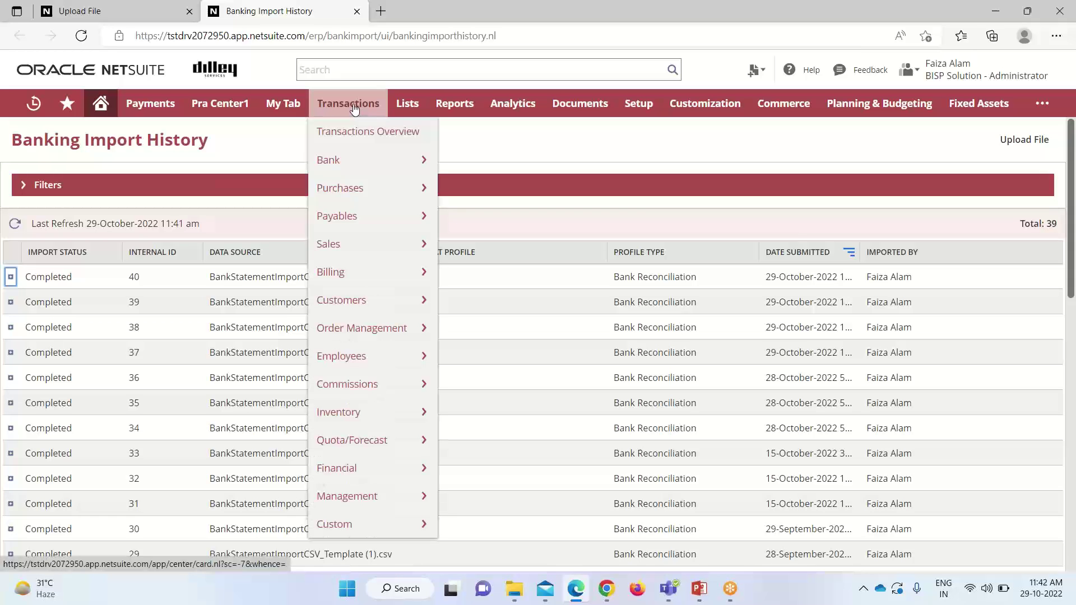
pyautogui.moveTo(349, 163)
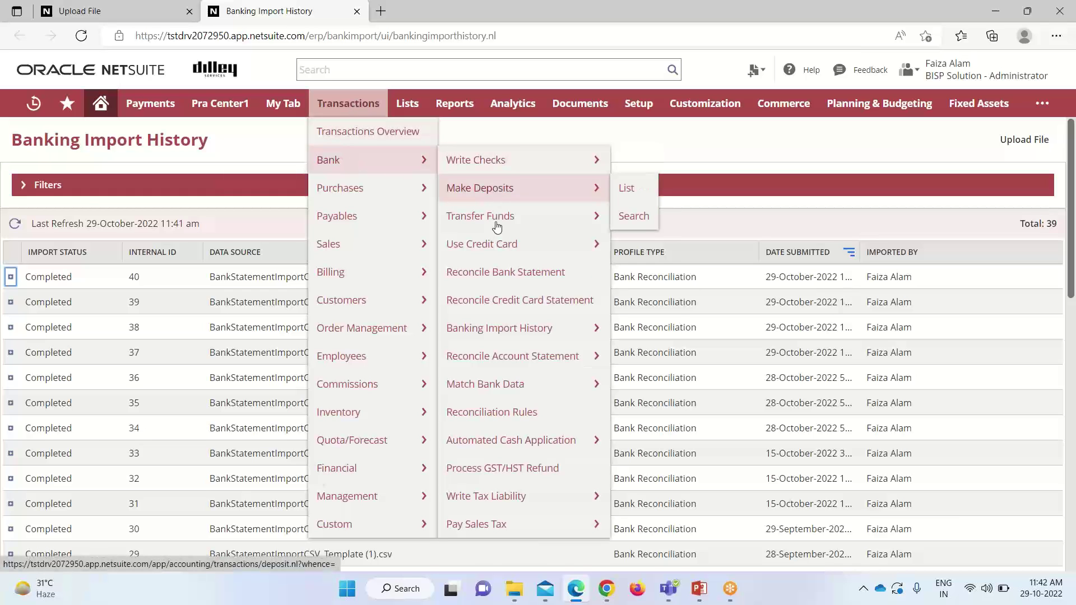
pyautogui.moveTo(490, 394)
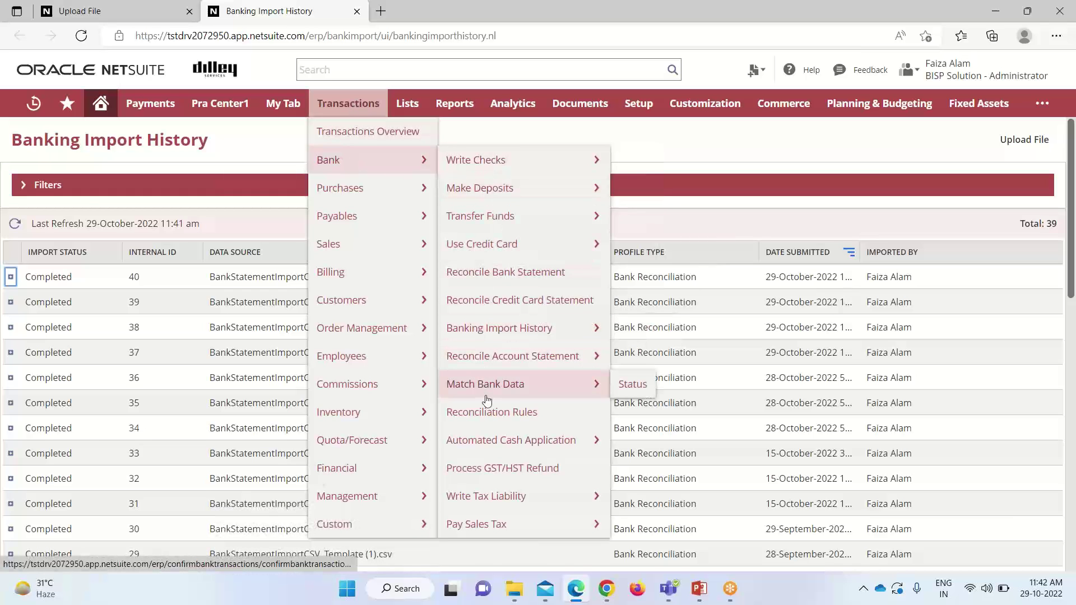
pyautogui.click(550, 391)
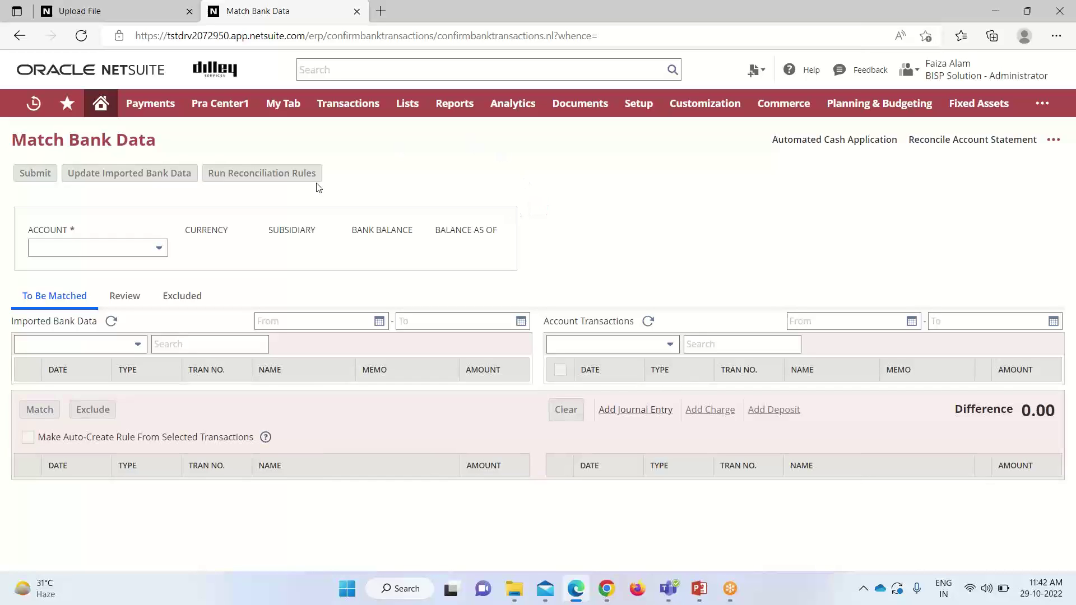
pyautogui.click(160, 250)
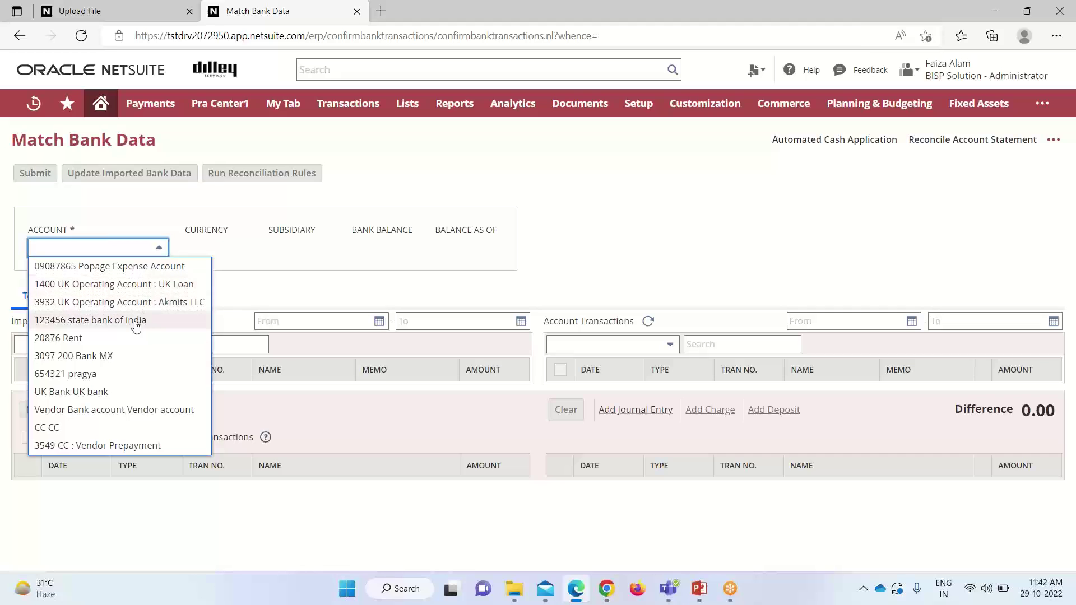
pyautogui.click(132, 362)
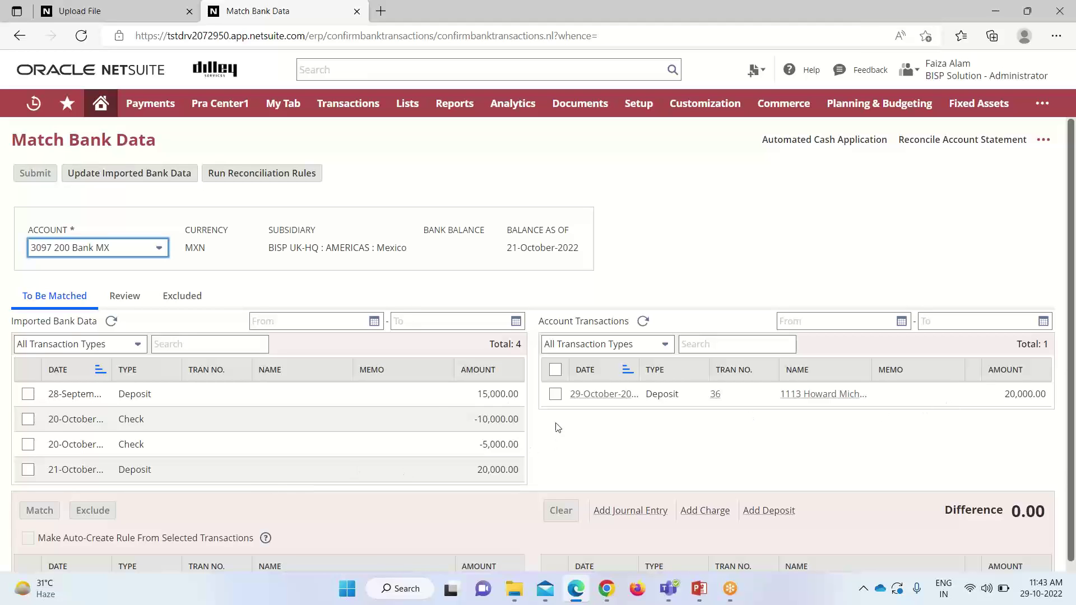
# Match the 21-October imported deposit with the 29-October account deposit, both 20,000.00.
pyautogui.click(28, 470)
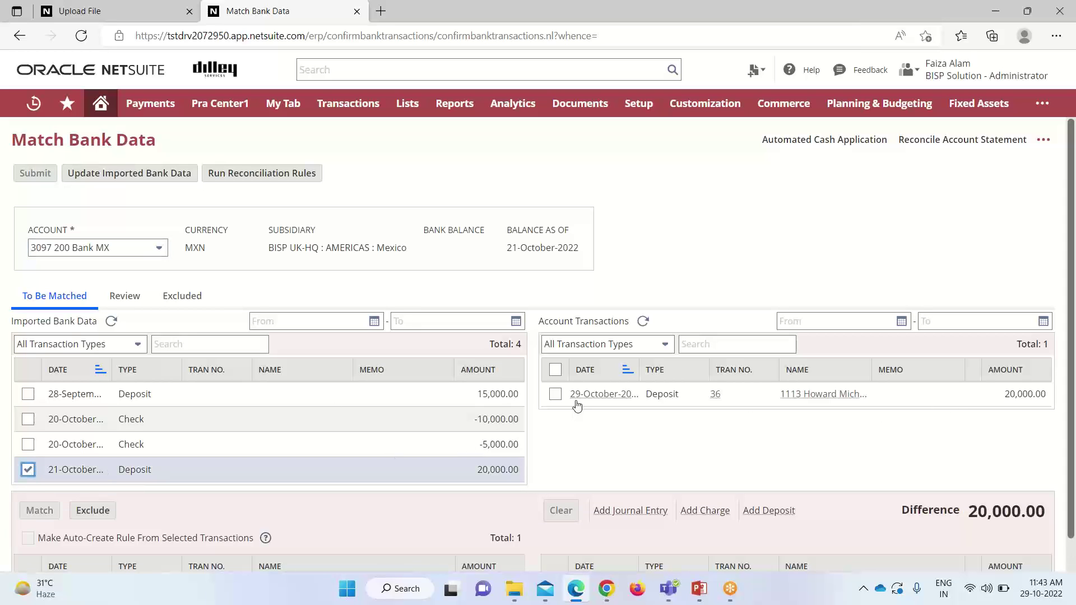
pyautogui.click(555, 394)
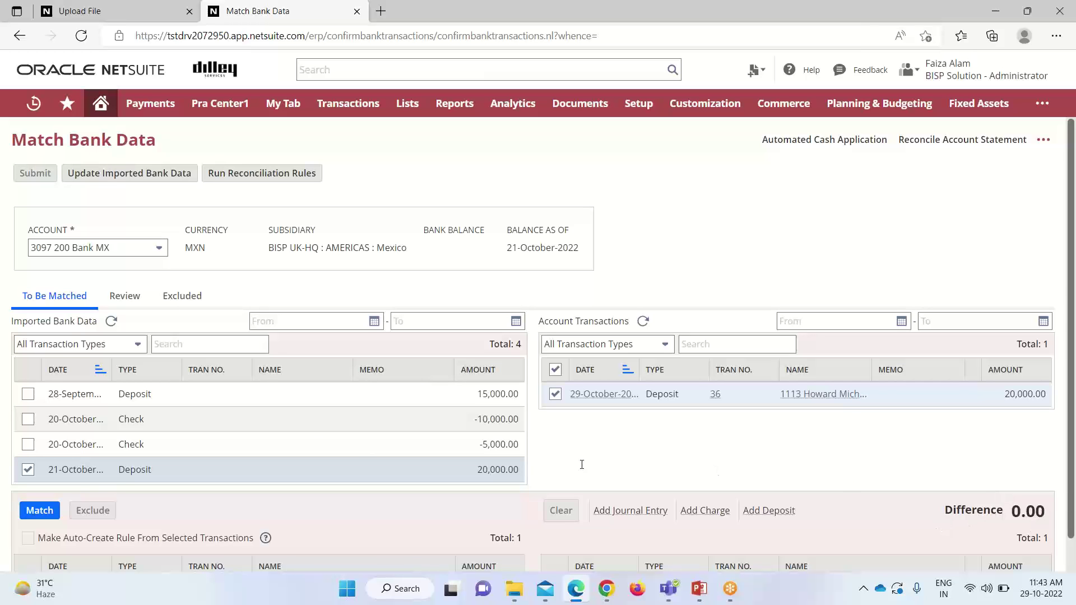
pyautogui.click(40, 510)
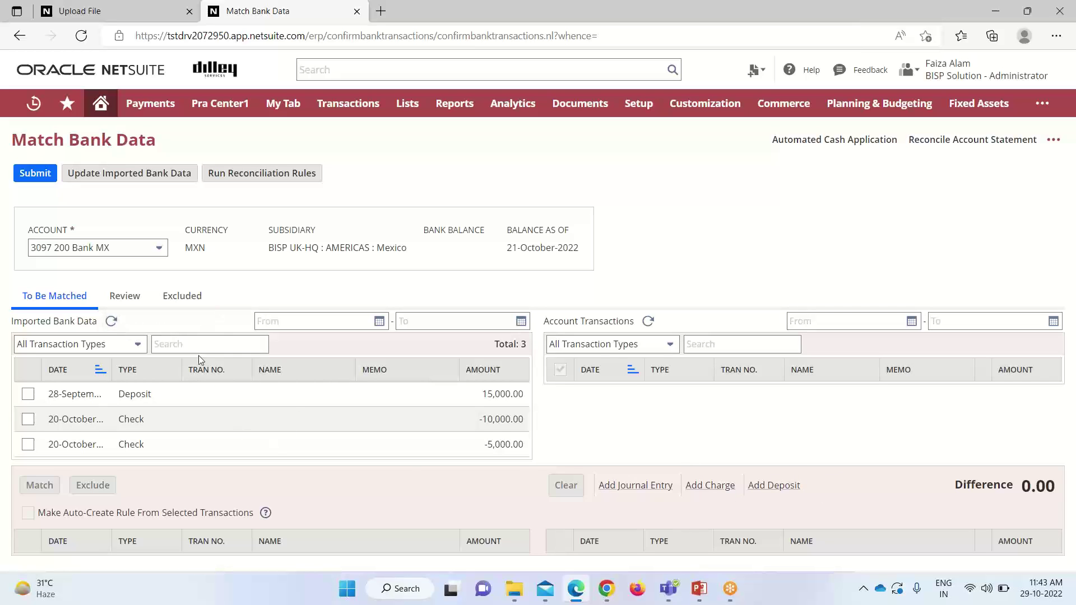
pyautogui.click(28, 419)
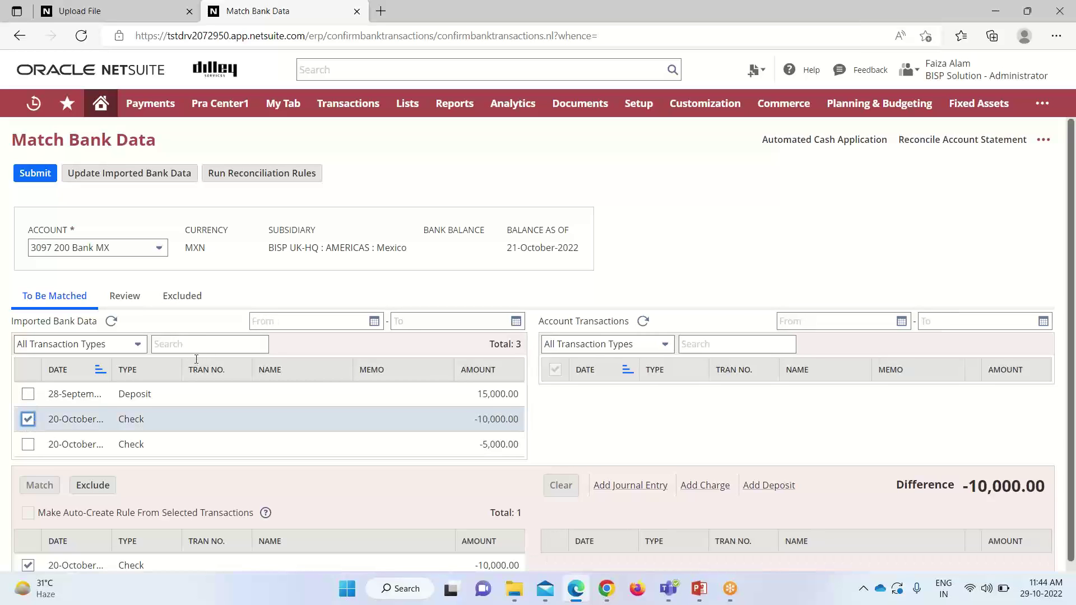
pyautogui.click(93, 486)
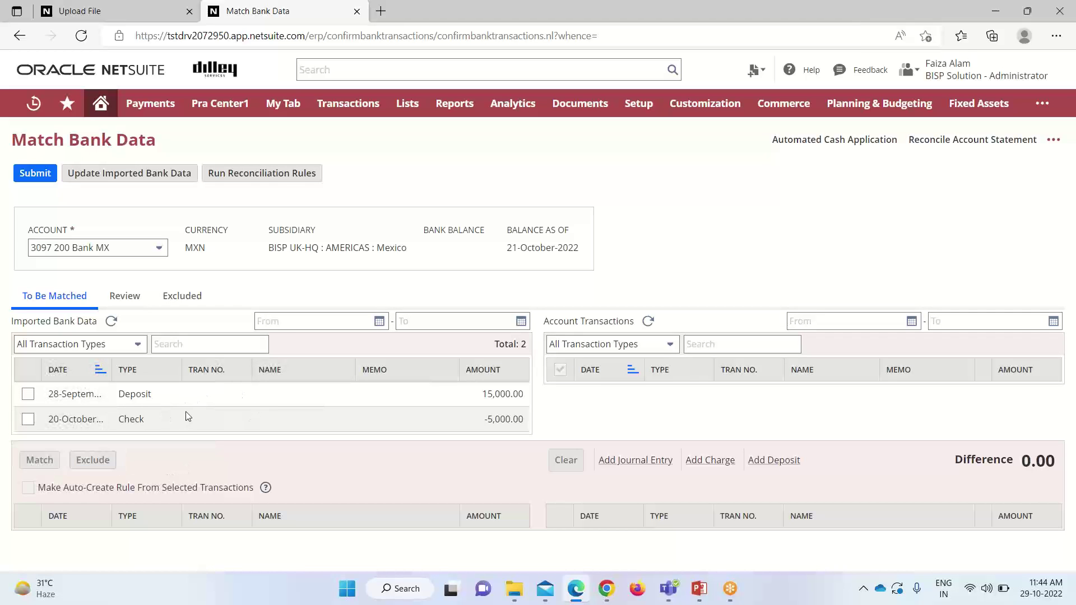
pyautogui.click(181, 300)
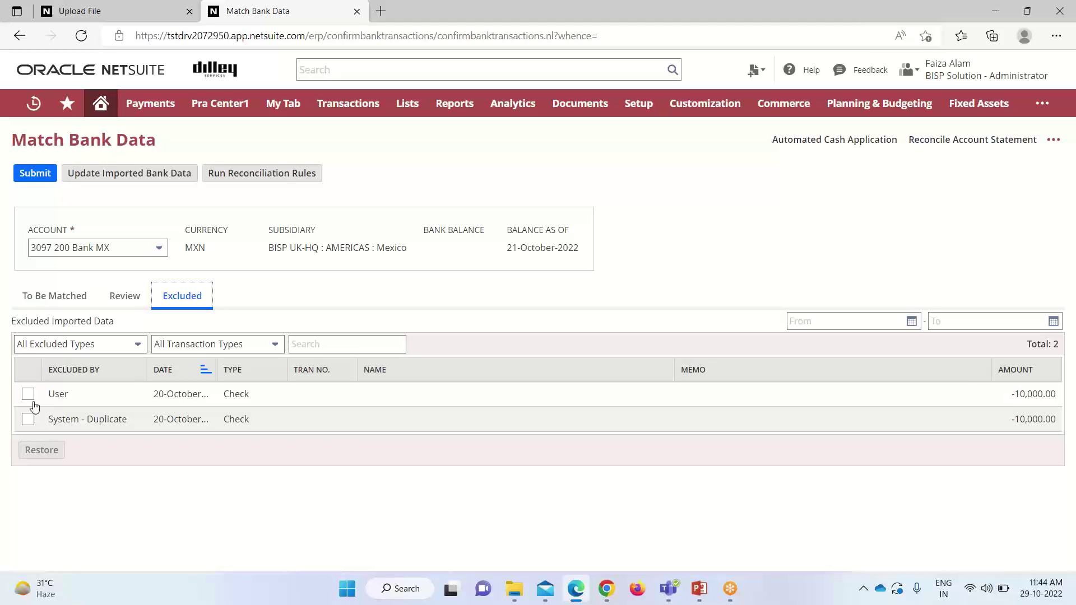
pyautogui.click(28, 394)
pyautogui.click(37, 448)
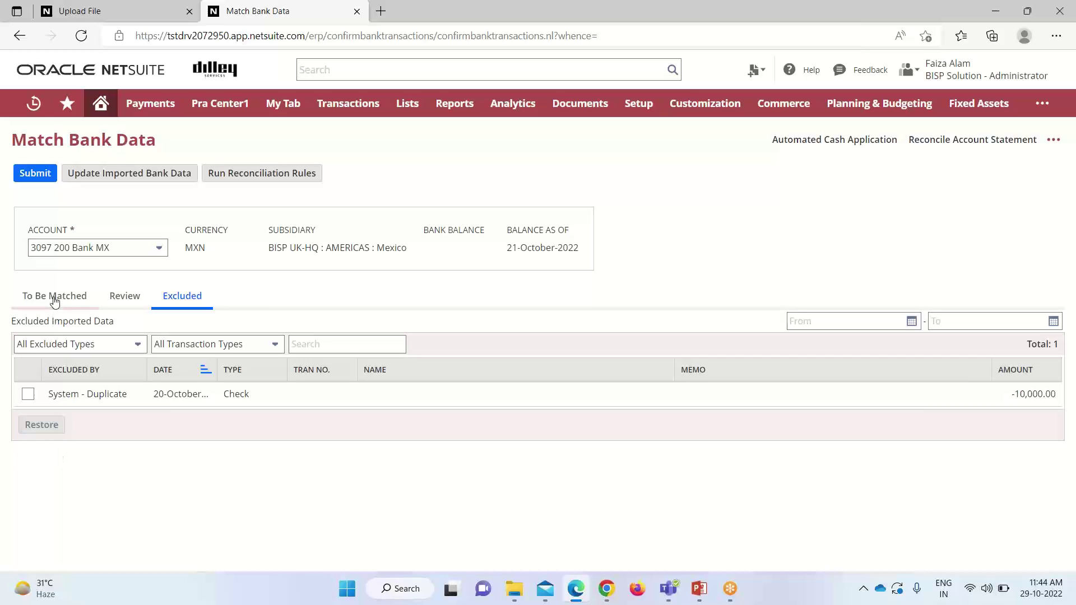
pyautogui.click(53, 297)
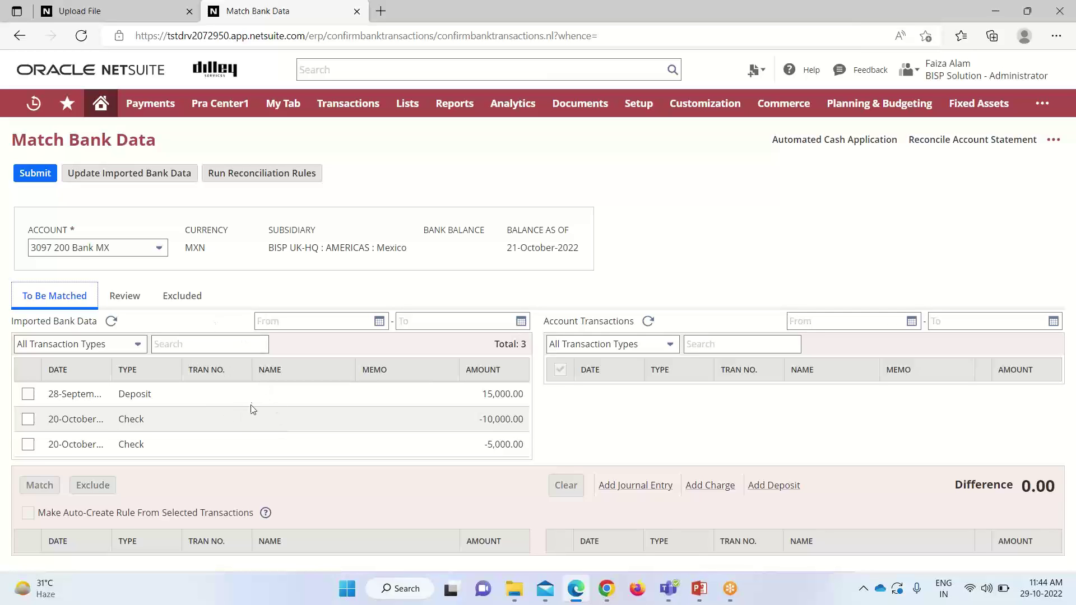
pyautogui.click(135, 300)
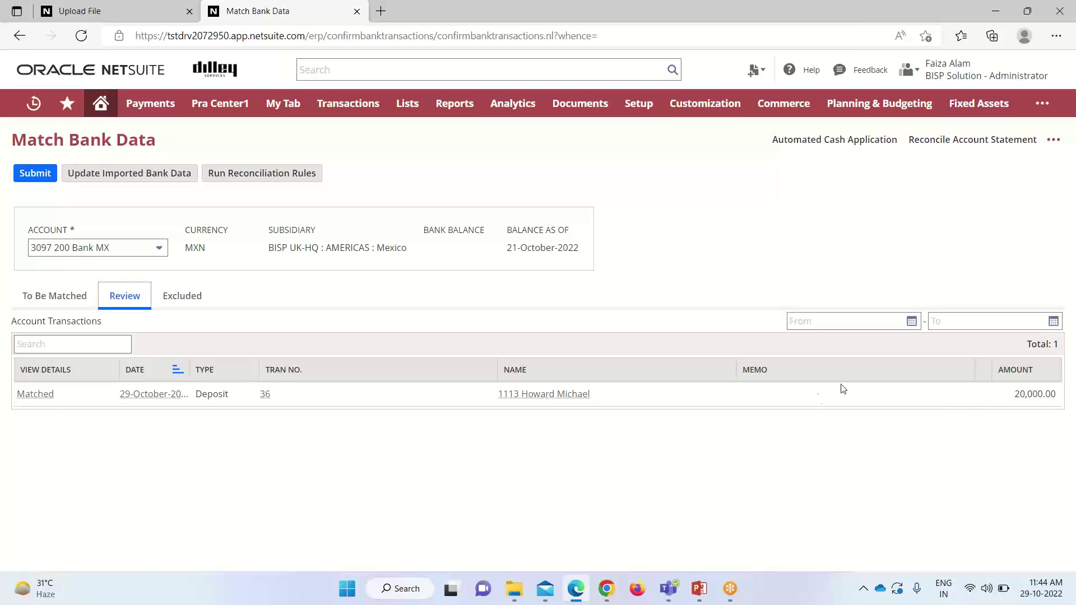
pyautogui.click(53, 296)
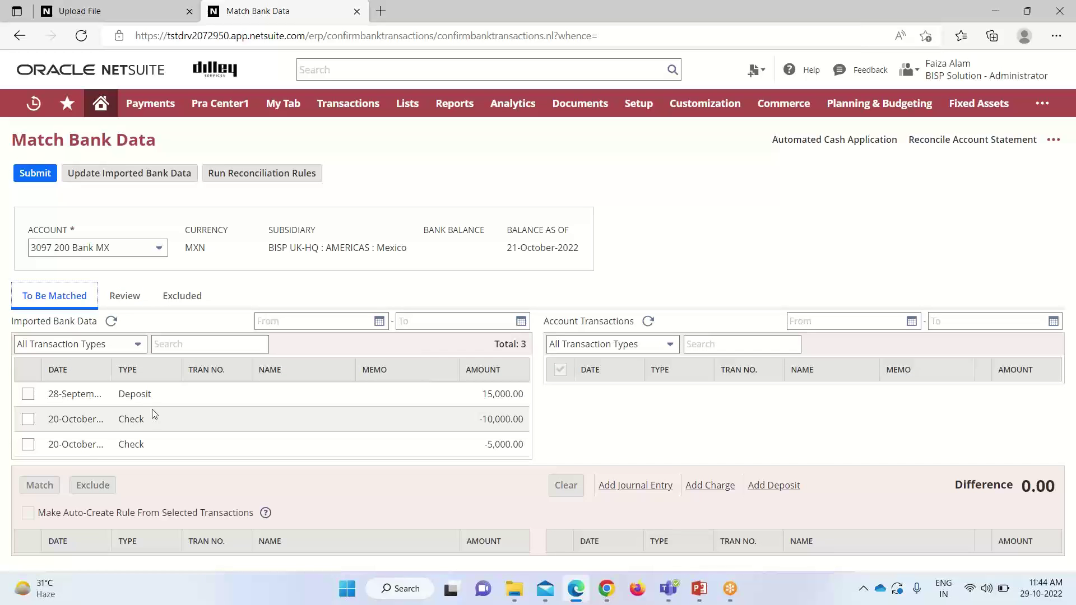
# Submit the matches and go to Reconcile Account Statement for 3097 200 Bank MX.
pyautogui.click(54, 174)
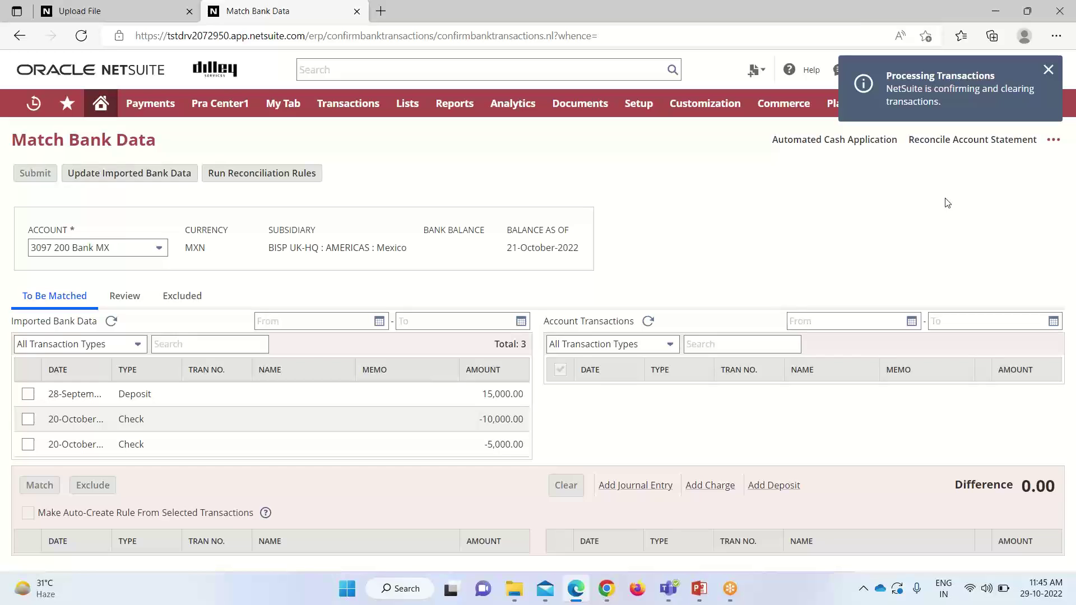
pyautogui.click(963, 152)
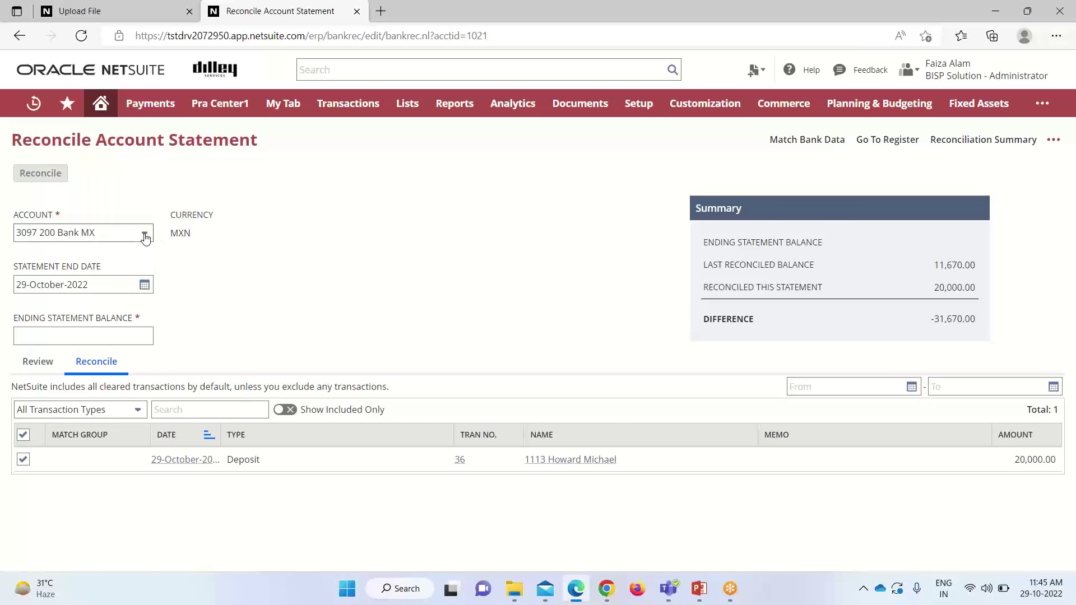
# Set statement end date 30-October-2022 and ending balance 31670, bringing the difference to 0.00.
pyautogui.click(146, 287)
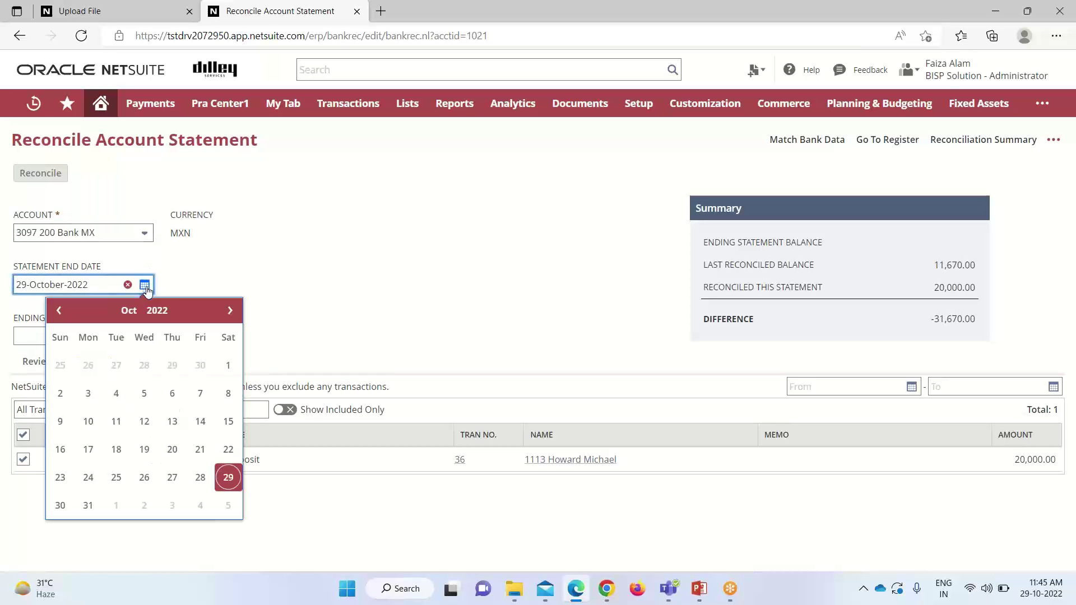
pyautogui.click(61, 507)
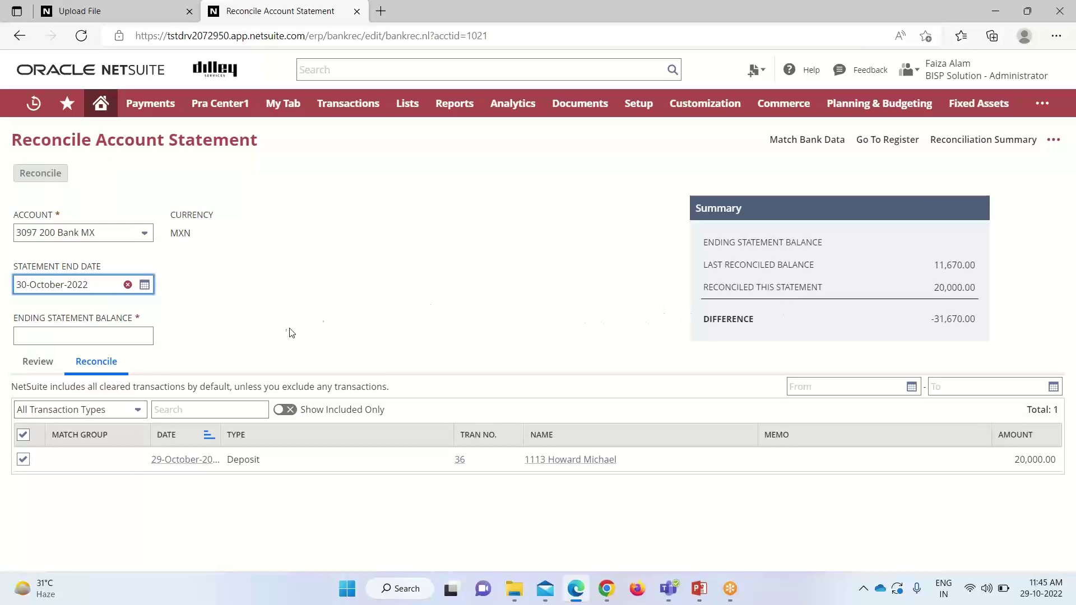
pyautogui.click(49, 336)
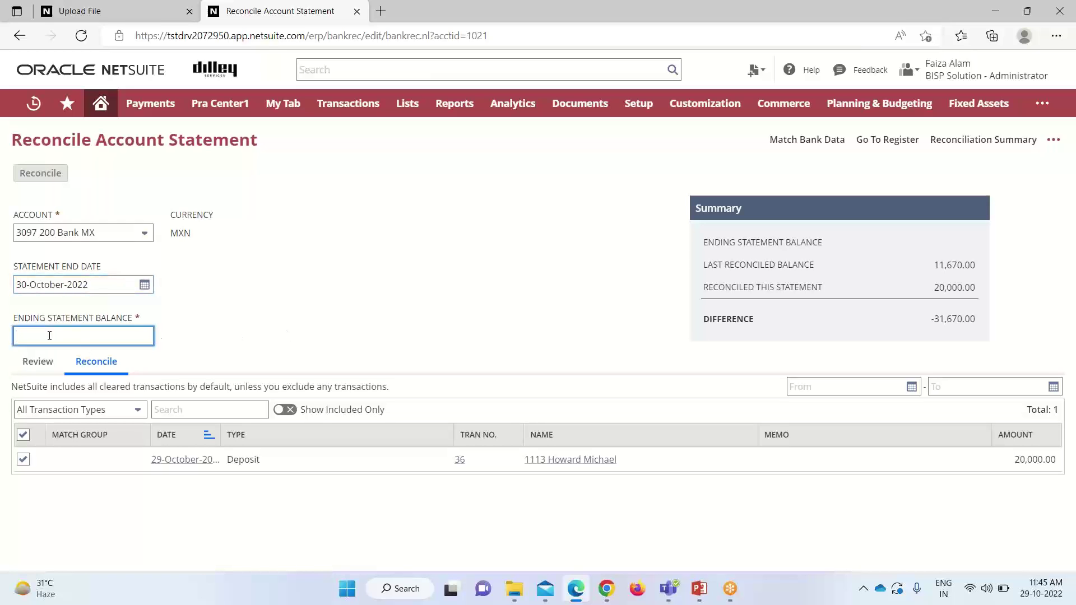
pyautogui.write('31670')
pyautogui.click(289, 316)
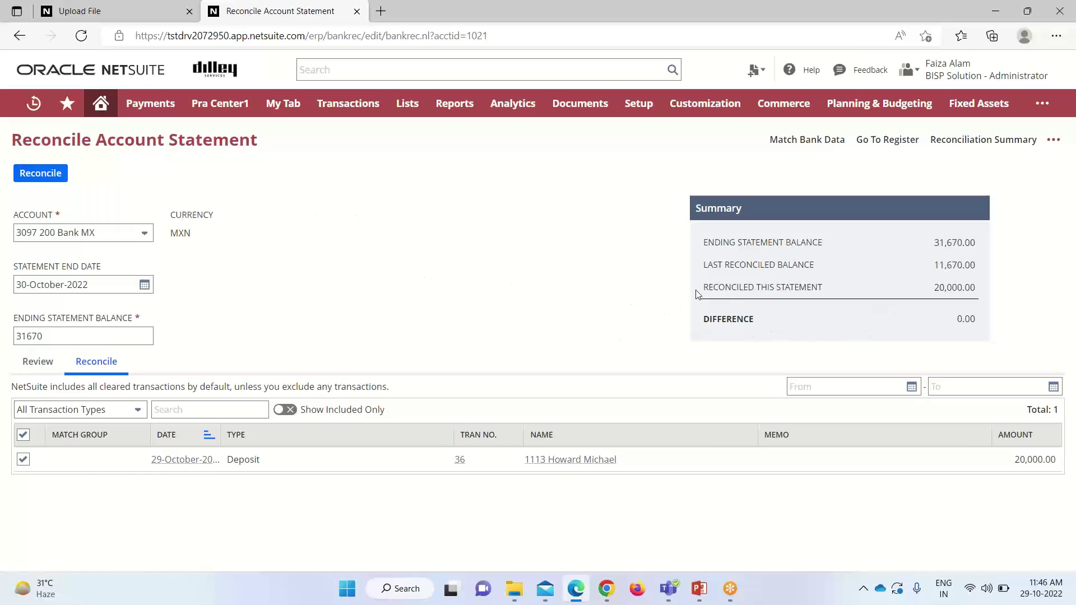
pyautogui.moveTo(696, 293); pyautogui.dragTo(822, 293)
pyautogui.click(933, 290)
# Reconcile the Bank MX statement and confirm closing the 22–30 October 2022 statement.
pyautogui.click(46, 175)
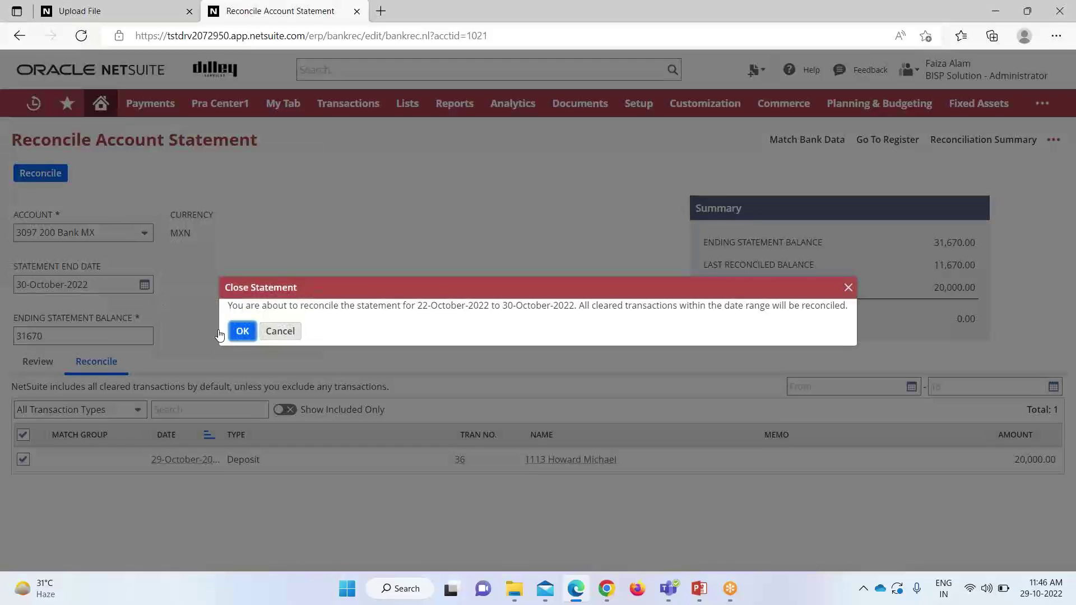
pyautogui.click(242, 331)
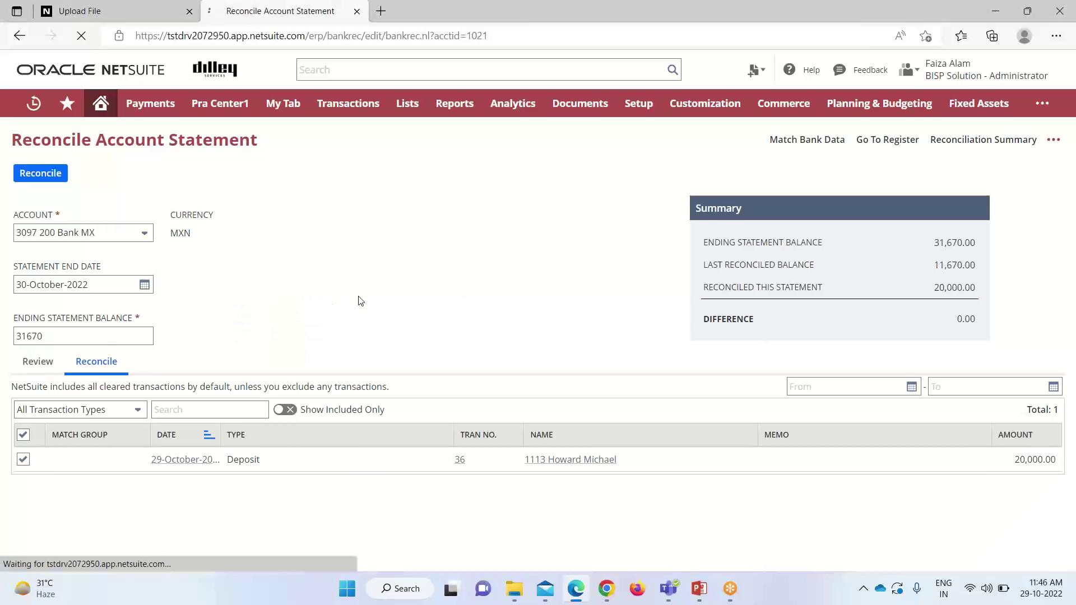